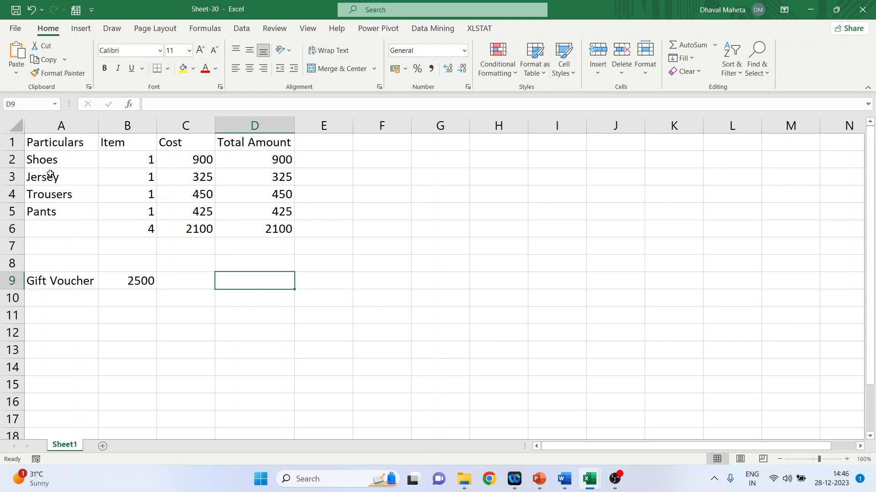
Review each product and its cost in the shopping table, from Shoes to Pants.
click(56, 163)
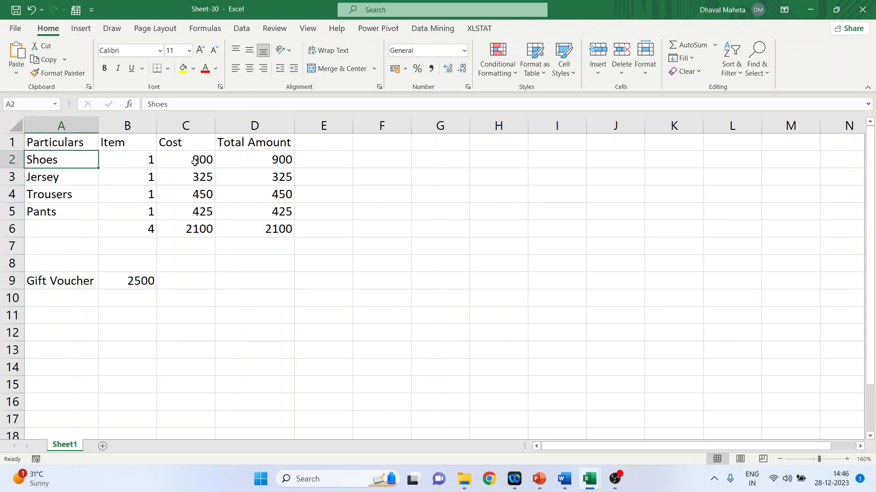
click(194, 163)
click(70, 179)
click(207, 177)
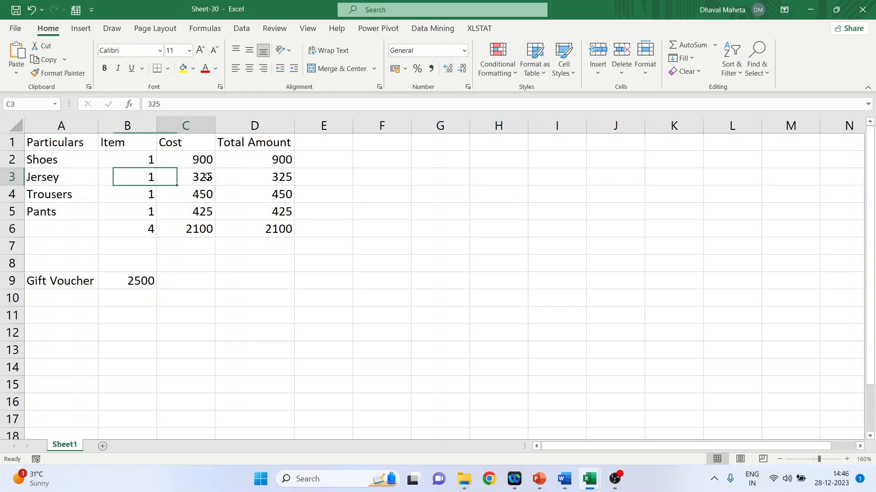
click(71, 198)
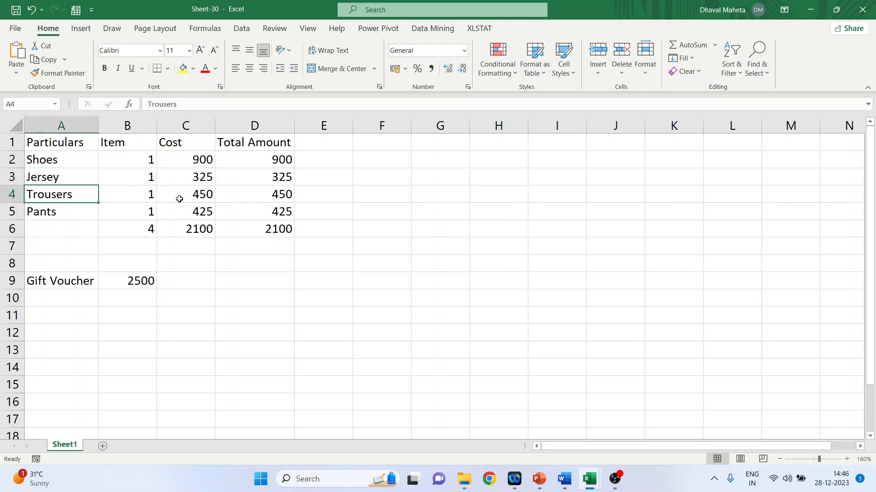
click(191, 192)
click(84, 212)
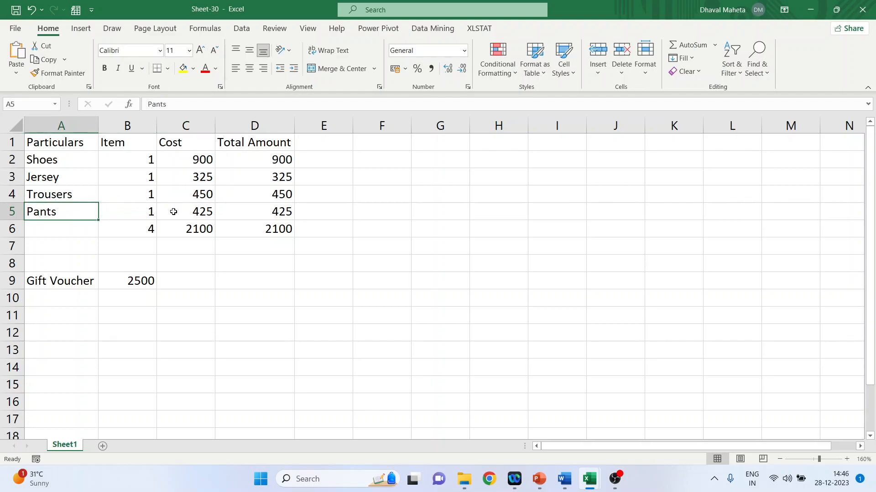
click(203, 212)
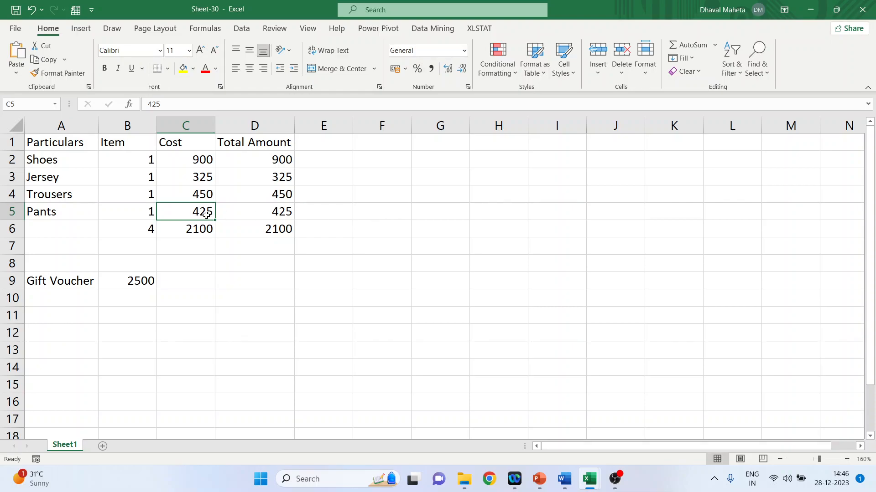
Inspect the item quantities, the overall total in D6 and the gift voucher amount in B9.
drag(134, 163, 142, 209)
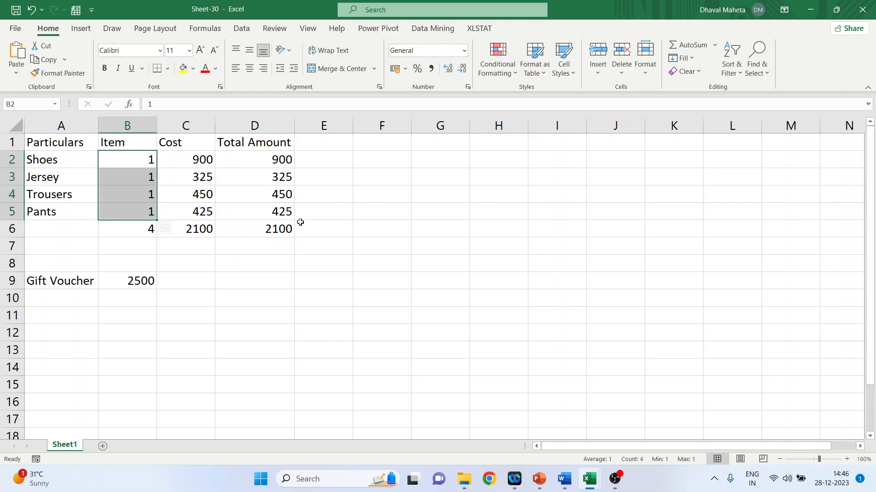
click(283, 231)
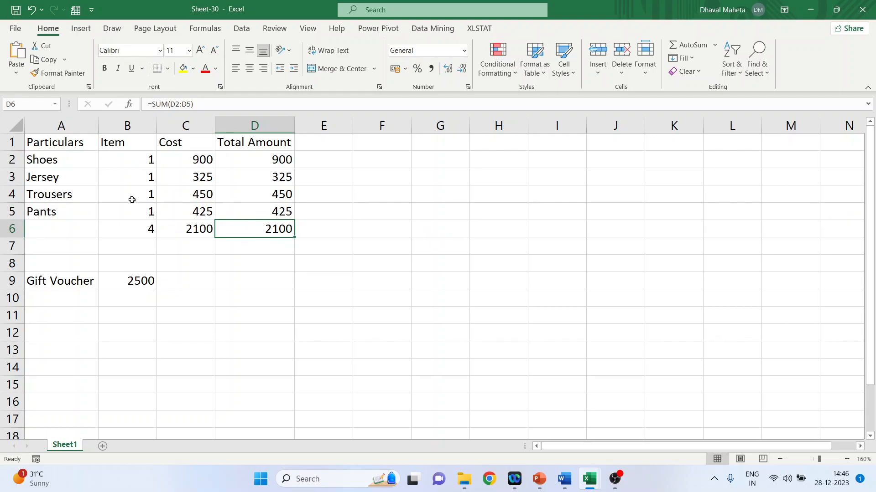
drag(129, 161, 134, 212)
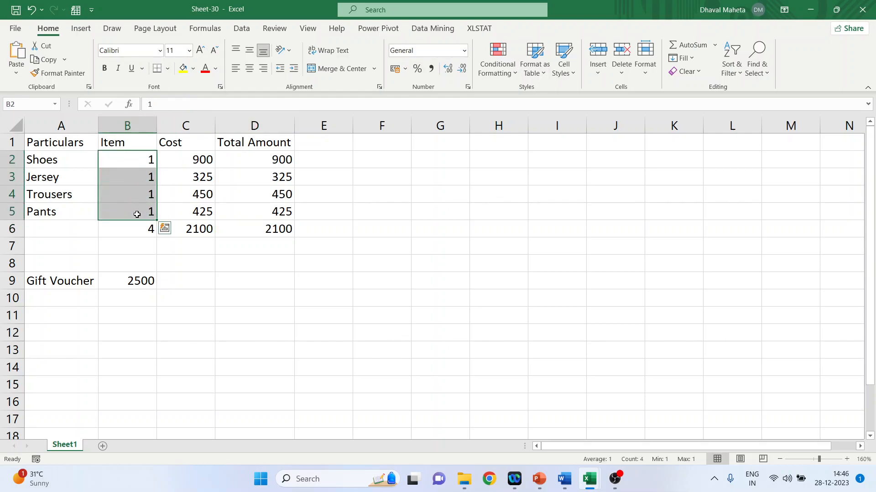
click(277, 232)
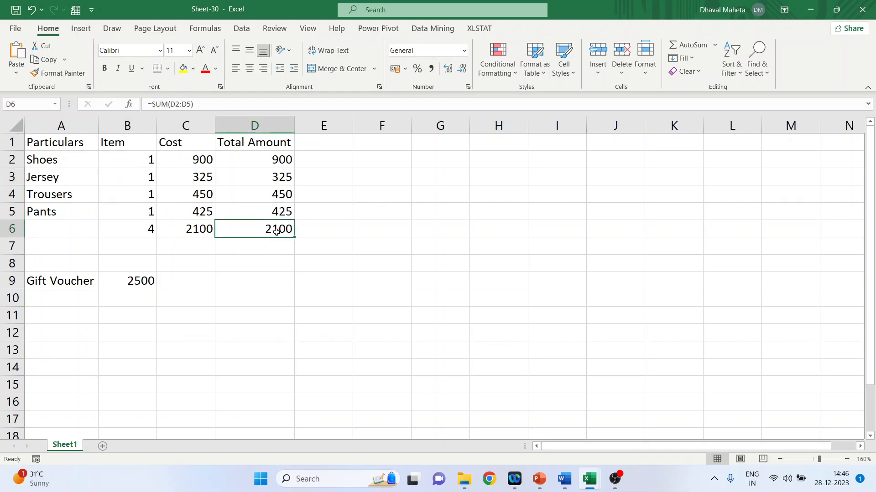
click(139, 281)
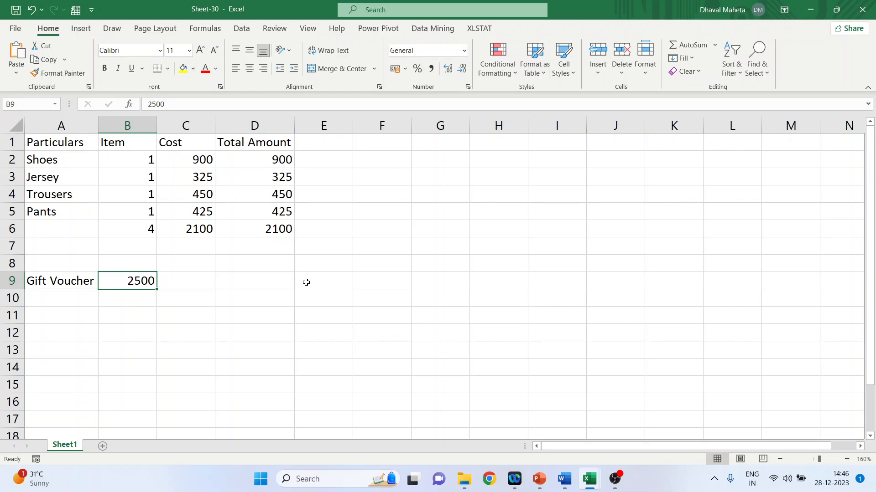
click(409, 280)
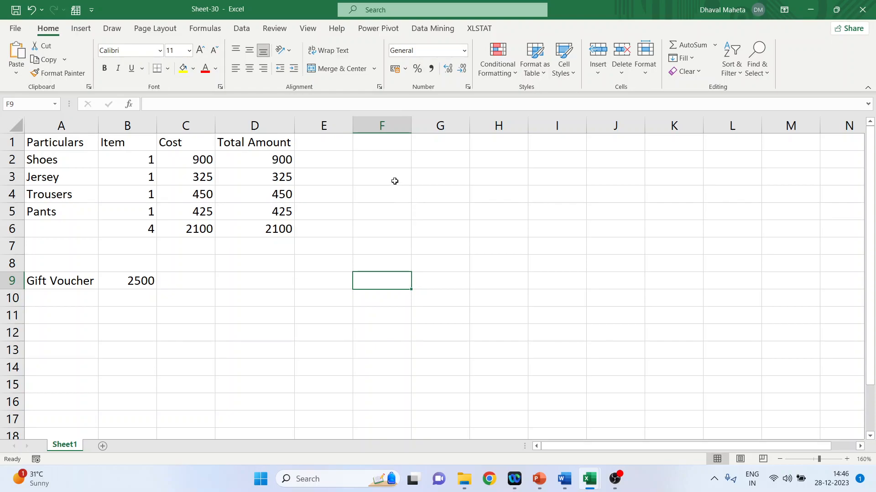
Check that the Solver Add-in is enabled among the available Excel add-ins.
click(10, 30)
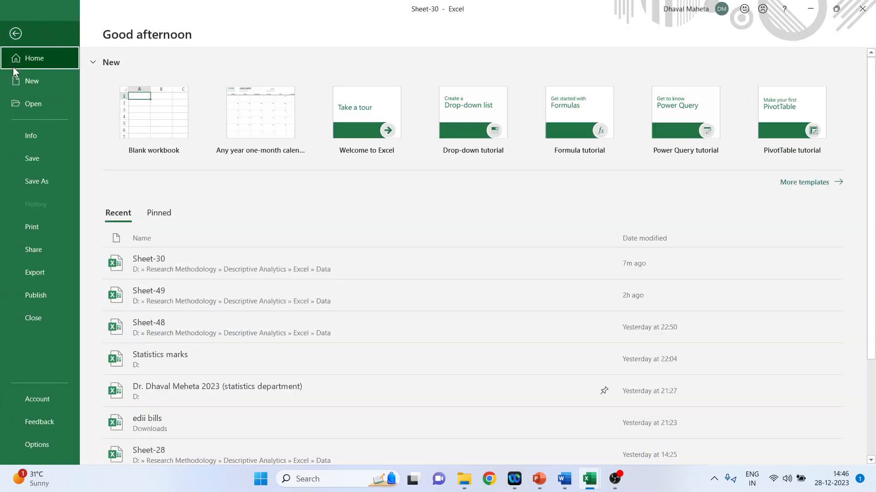
click(54, 443)
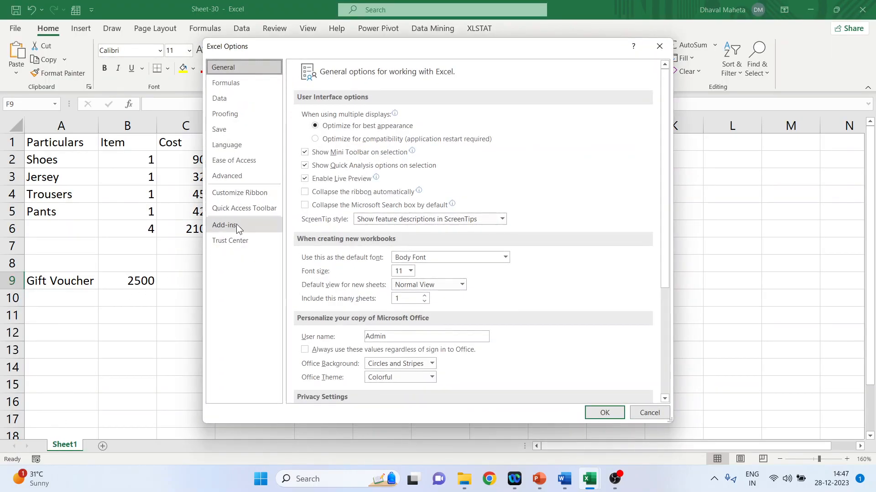
click(236, 225)
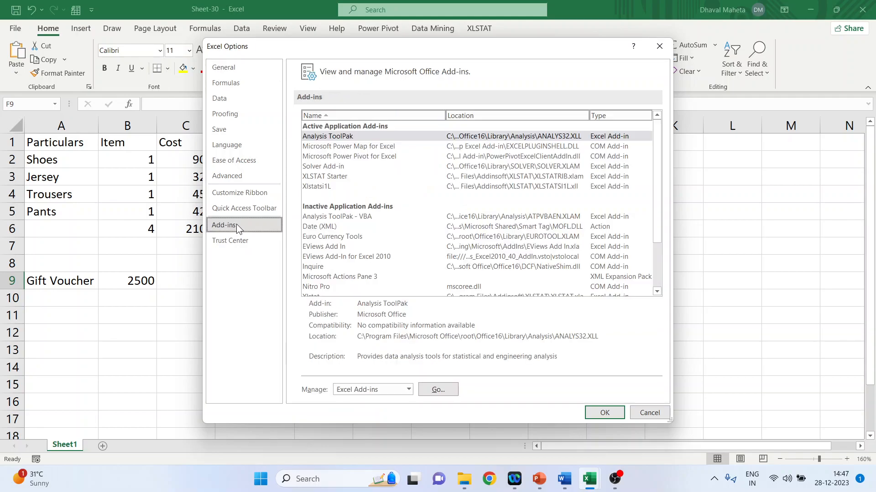
click(340, 167)
click(437, 390)
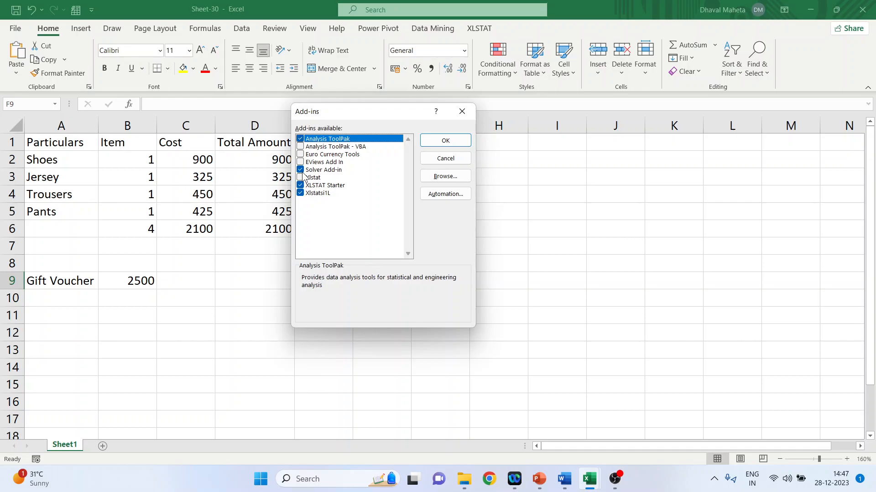
click(446, 141)
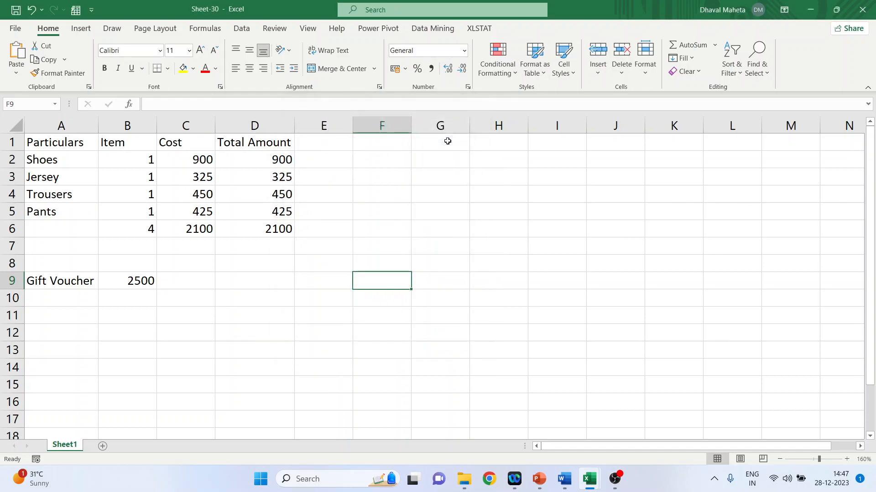
Open Solver with D6 as the objective to maximize and the item quantities B2:B5 as the changing variable cells.
click(243, 29)
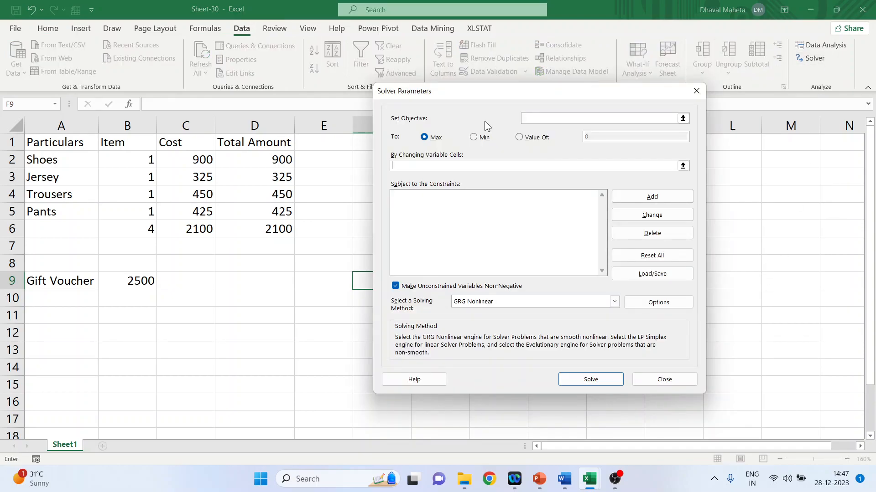
click(527, 120)
click(275, 230)
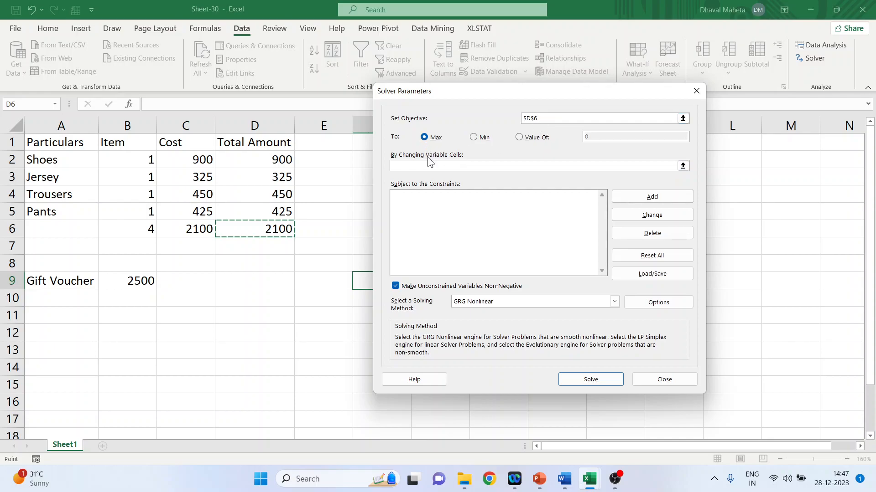
click(405, 167)
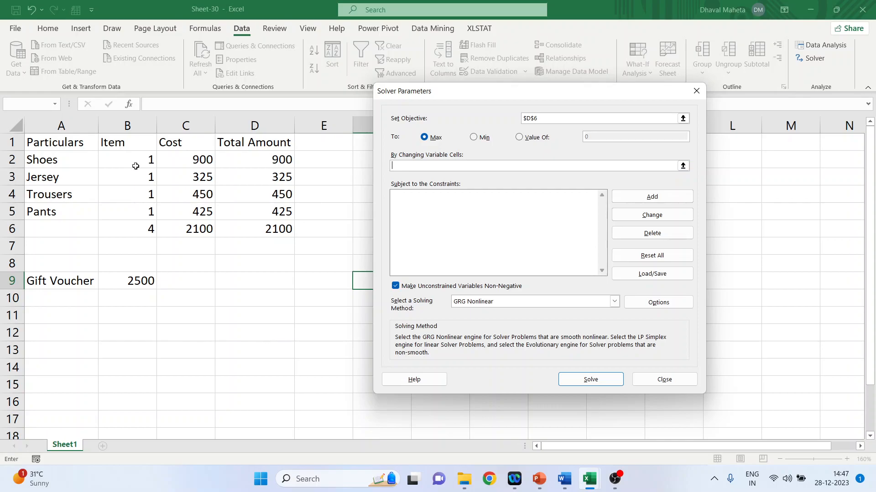
drag(136, 161, 142, 209)
Add a Solver constraint requiring the total amount in D6 to equal the gift voucher value in B9.
click(450, 202)
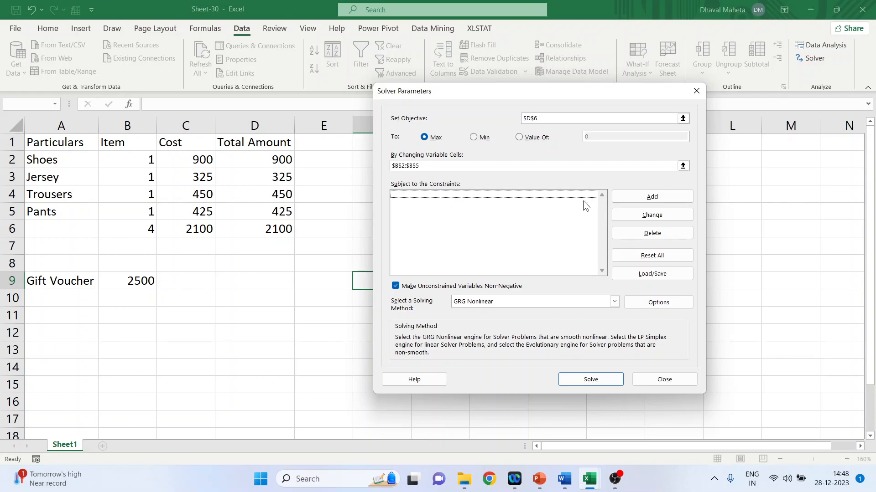
click(631, 197)
drag(505, 207, 477, 165)
click(274, 229)
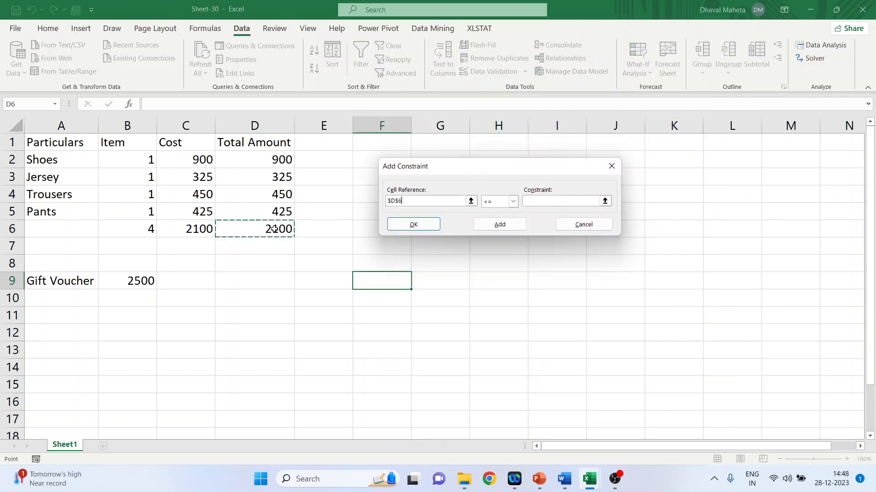
click(513, 201)
click(504, 221)
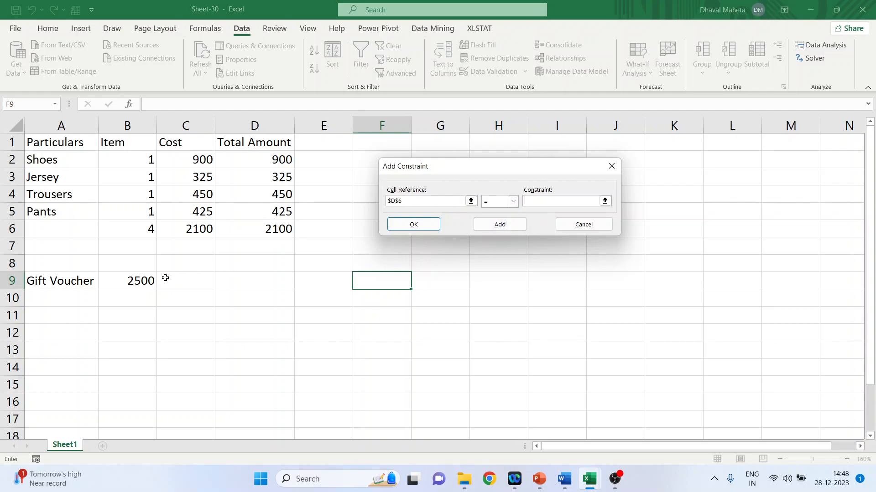
click(145, 281)
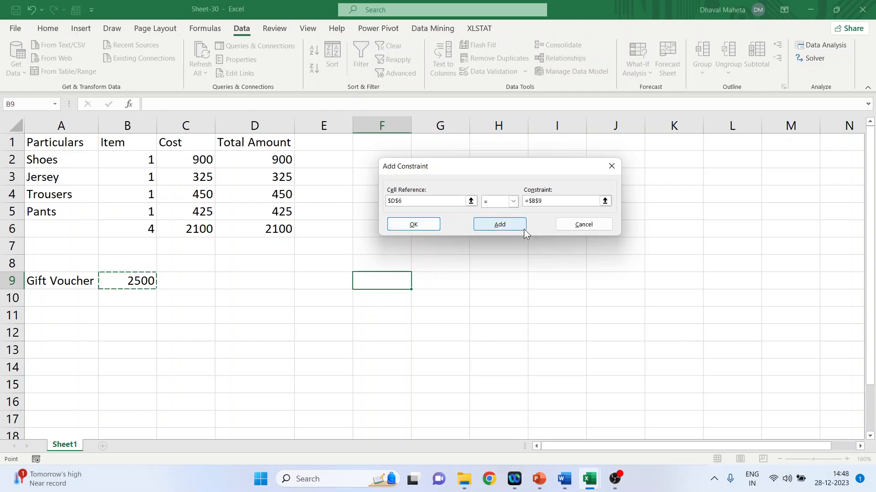
click(511, 225)
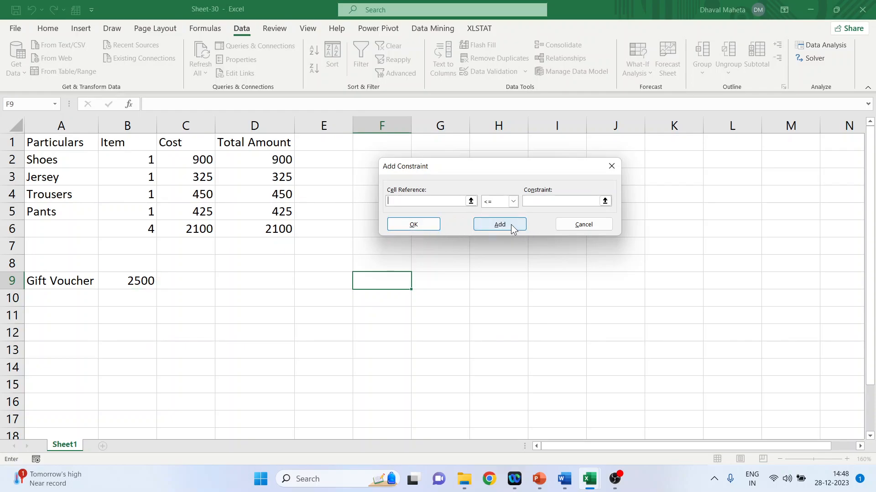
Add a constraint that the item quantities B2:B5 are greater than or equal to 0.
drag(137, 160, 148, 206)
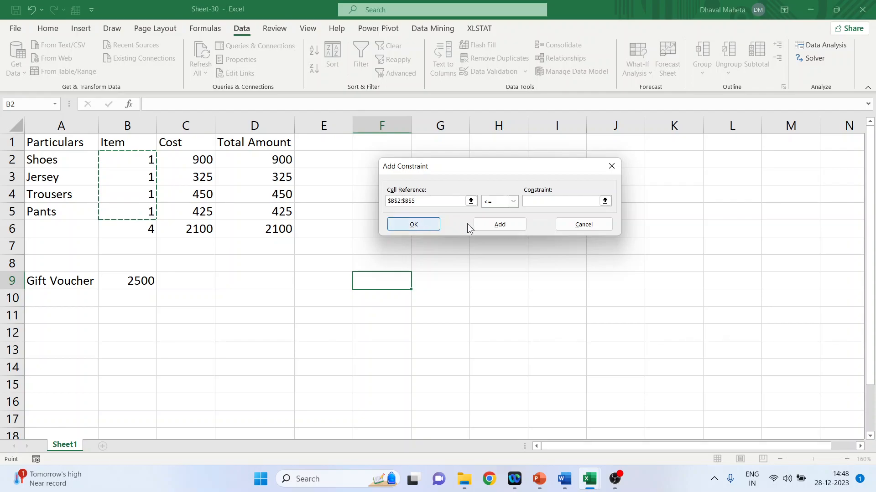
click(513, 202)
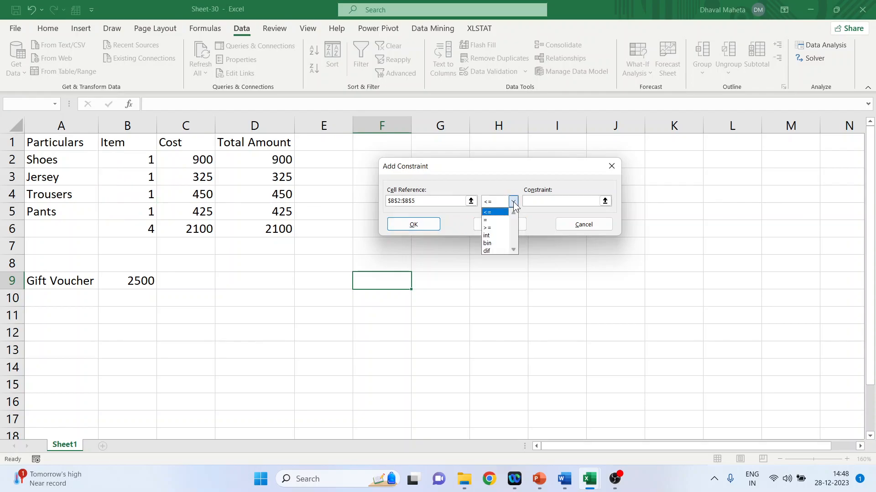
click(504, 228)
click(536, 204)
text(0)
click(509, 226)
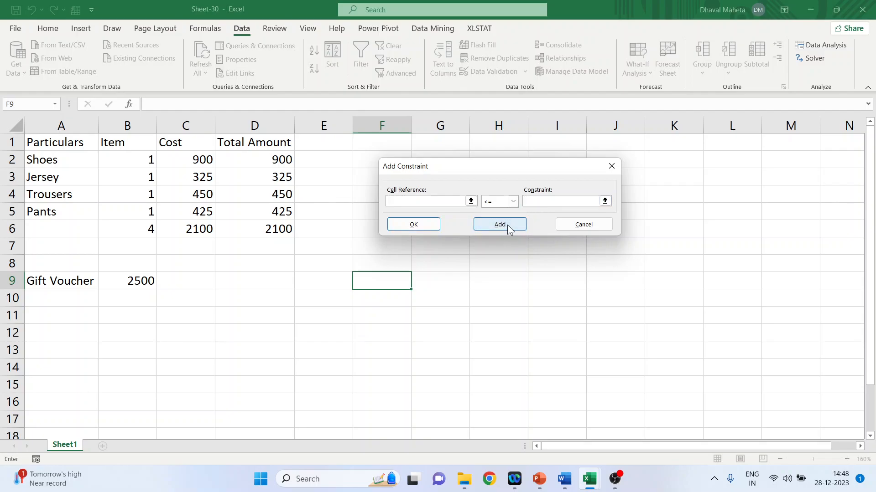
Add an integer constraint on the item quantities B2:B5 and return to the Solver parameters.
click(135, 157)
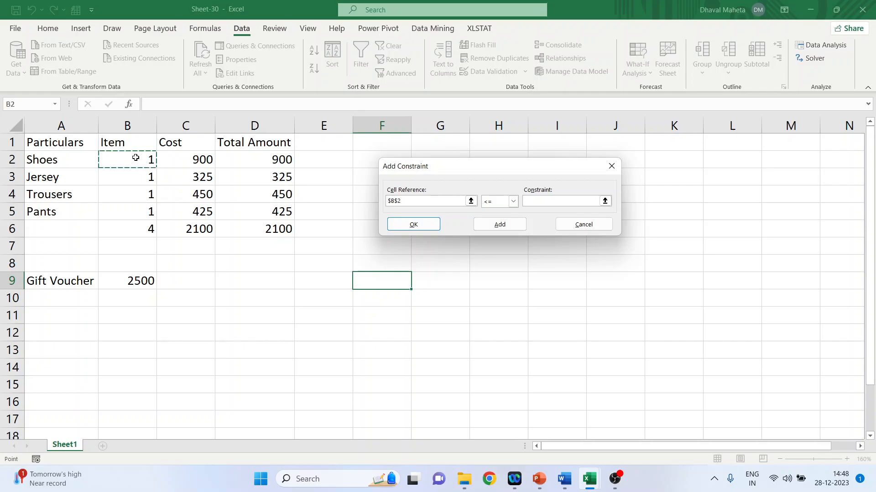
drag(135, 158, 142, 210)
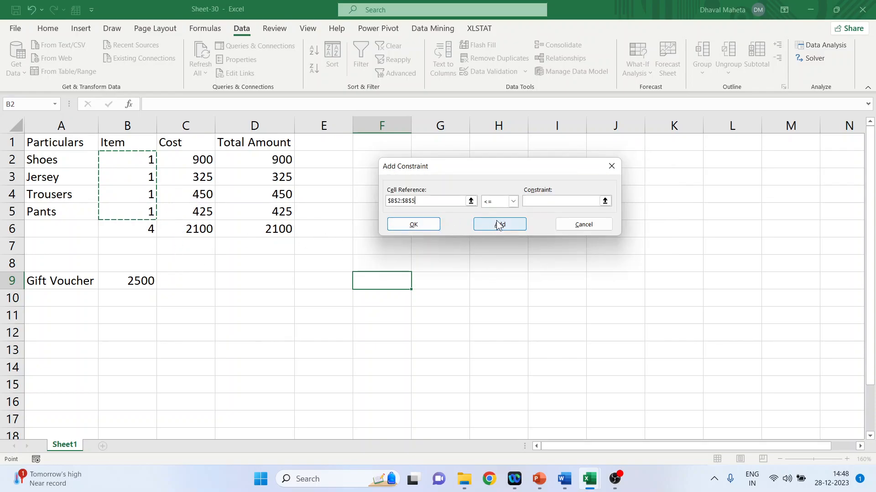
click(513, 201)
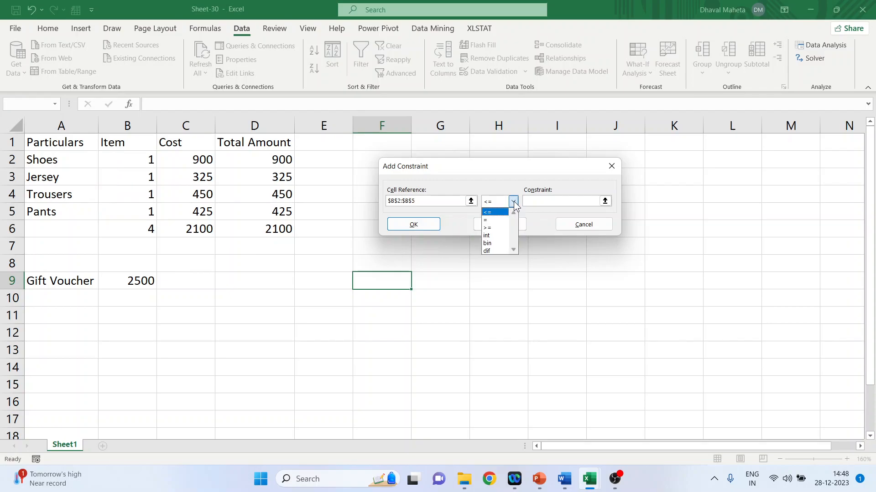
click(496, 236)
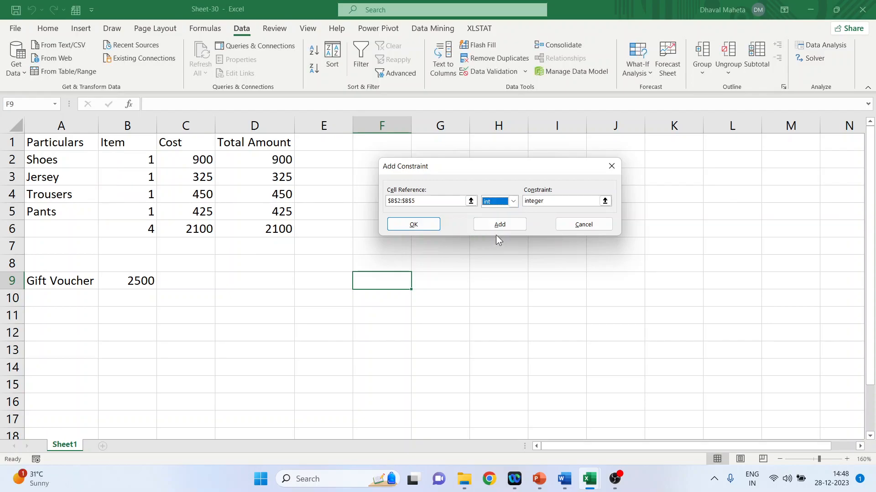
click(423, 227)
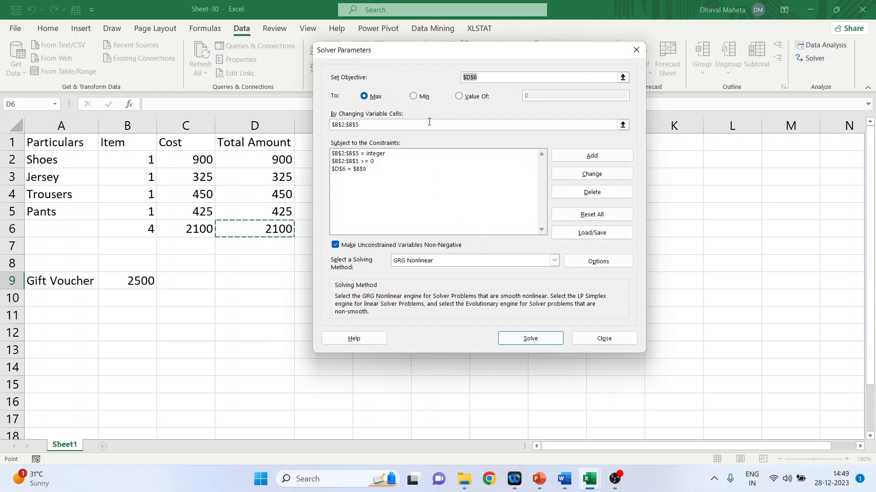
Choose Simplex LP as the solving method for the Solver model.
drag(418, 57, 485, 77)
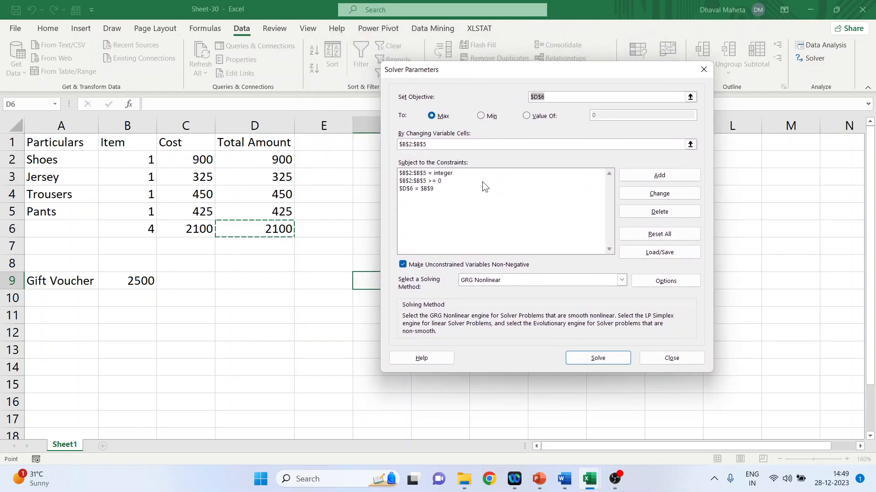
click(621, 281)
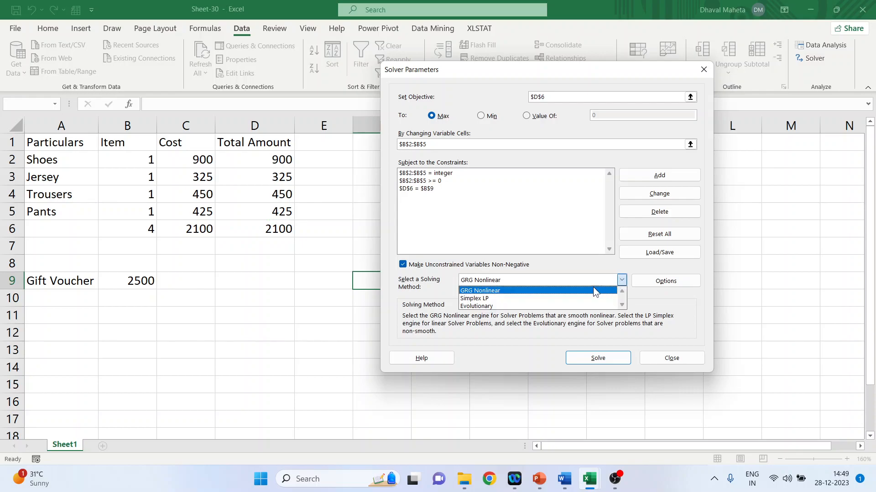
click(525, 297)
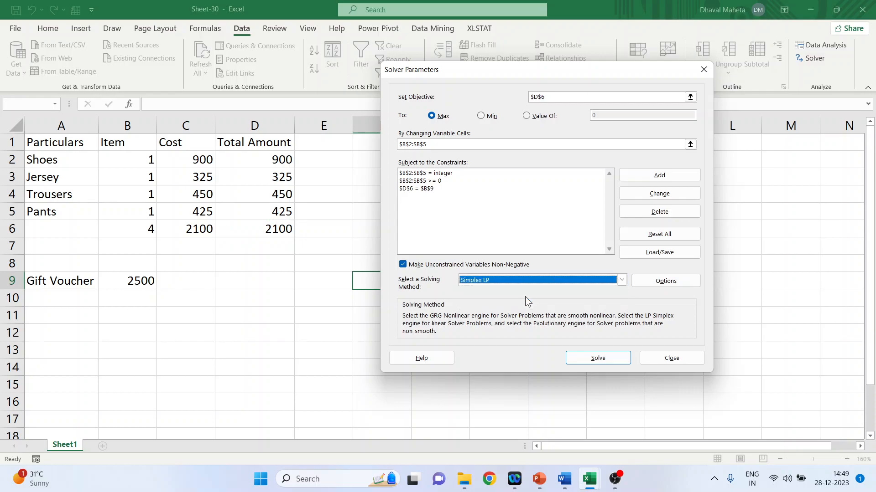
Run Solver on the current model and restore the original item quantities from the results.
click(584, 359)
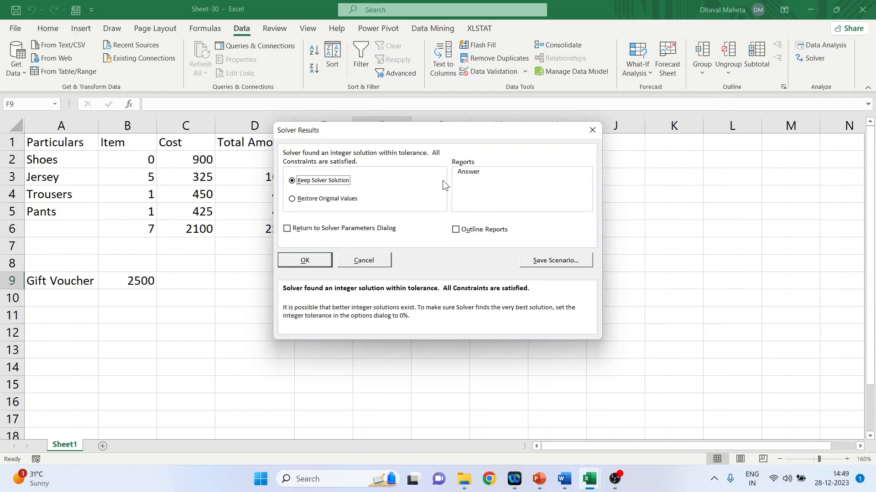
drag(416, 134, 544, 113)
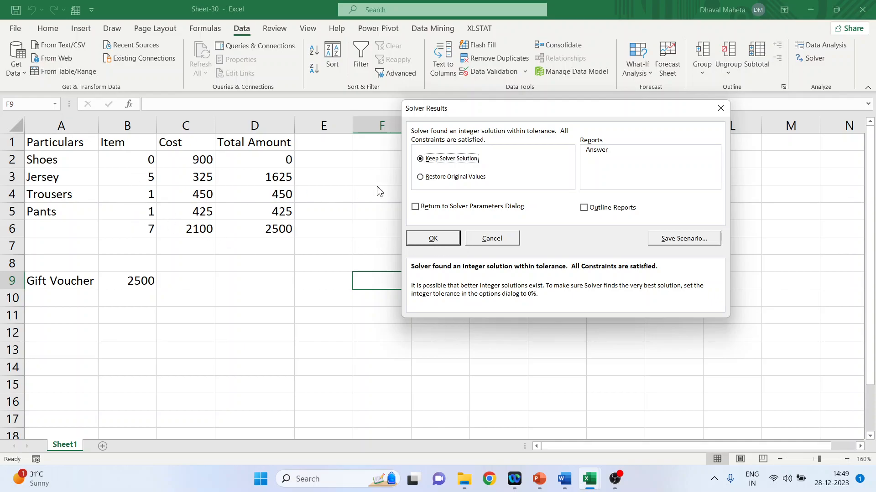
click(421, 179)
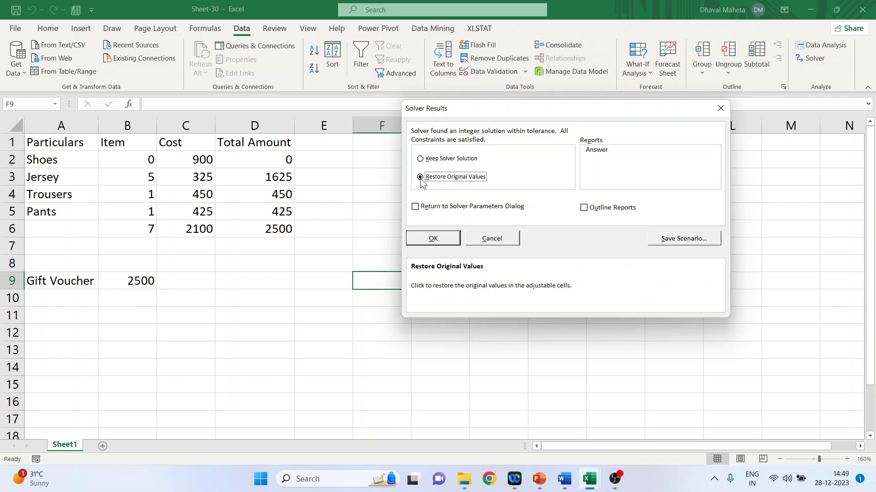
click(442, 240)
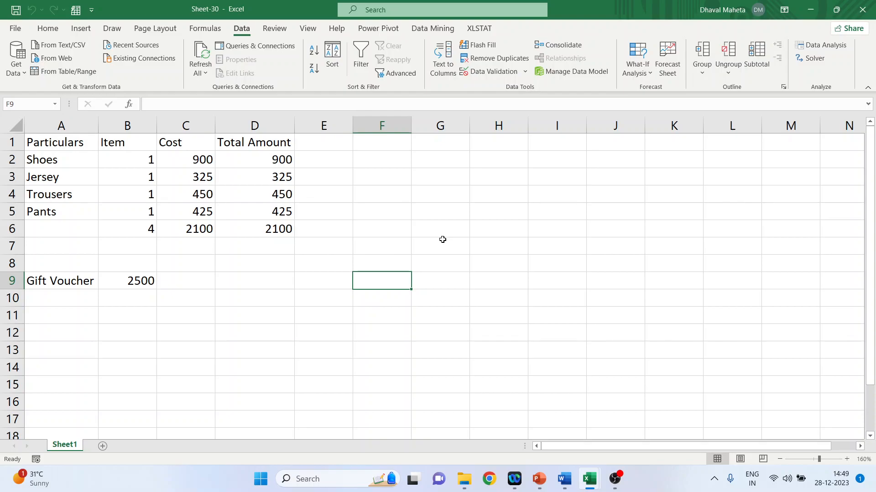
Reopen the Solver model and add constraints limiting the Shoes quantity B2 and the Jersey quantity B3 to at most 3 each.
click(811, 58)
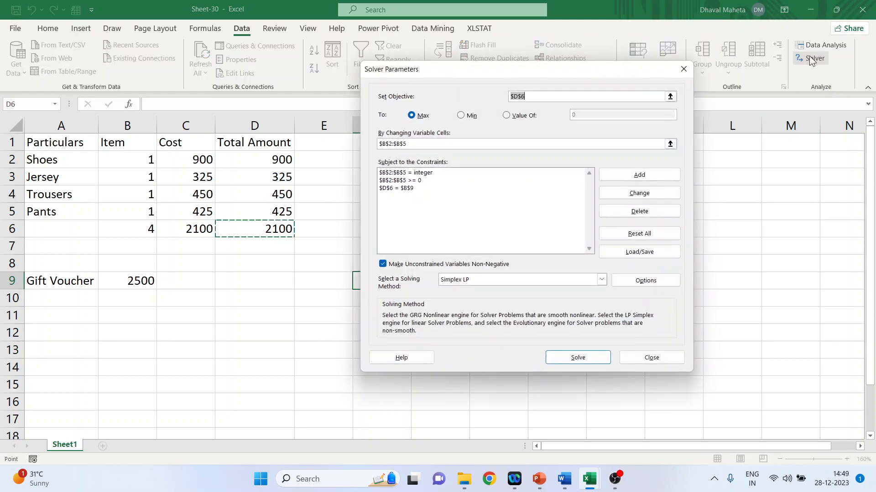
drag(474, 77, 513, 77)
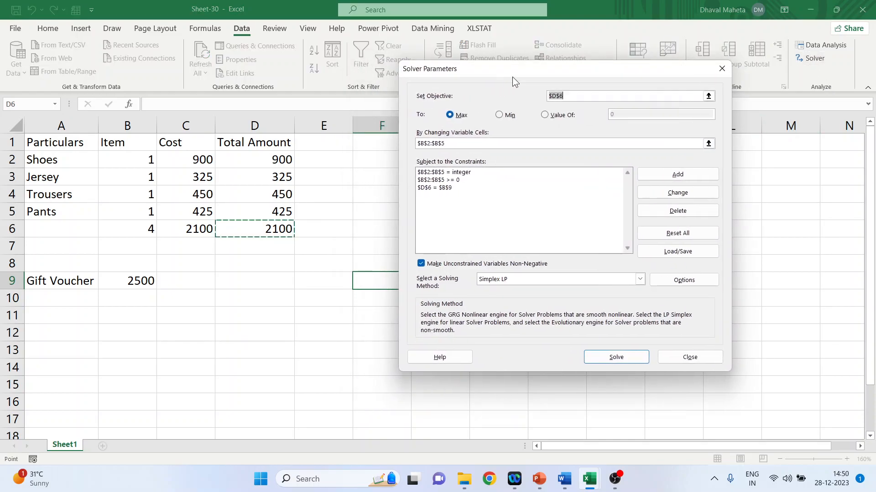
click(661, 177)
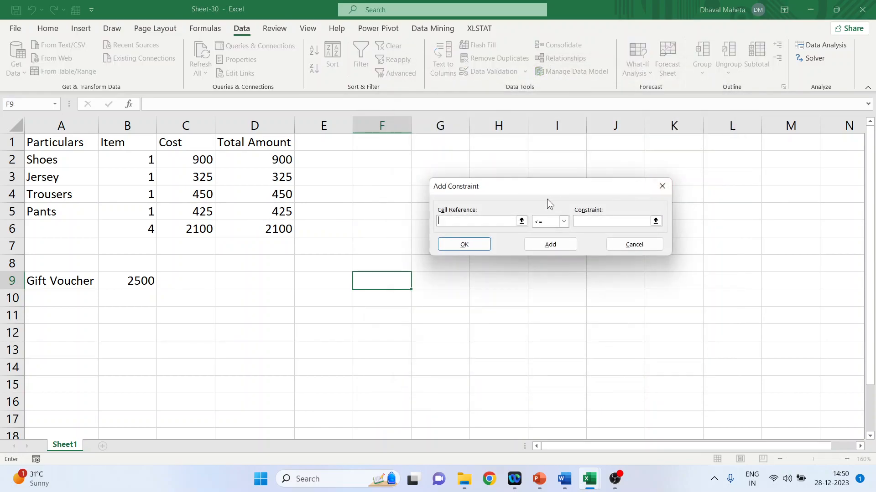
click(136, 160)
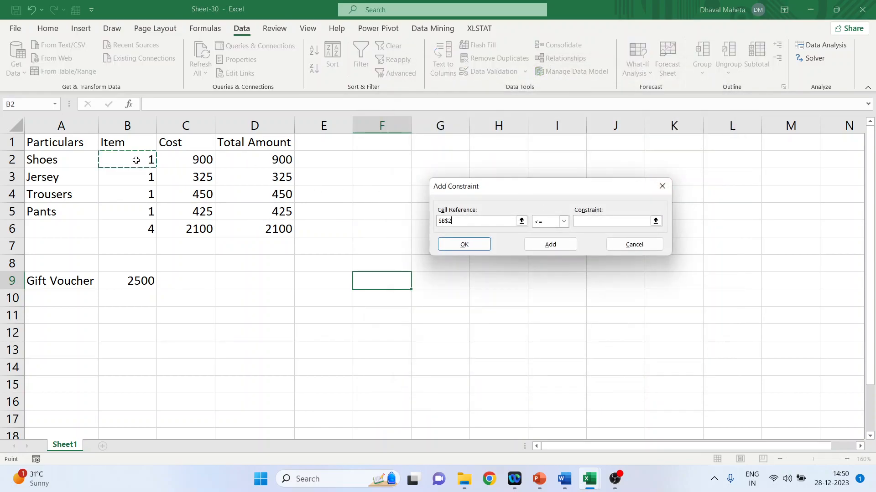
click(581, 221)
text(3)
click(557, 246)
click(148, 177)
click(579, 219)
text(3)
click(553, 248)
Add constraints limiting the Trousers quantity B4 and the Pants quantity B5 to at most 3 each, and return to the Solver parameters.
click(123, 197)
click(582, 221)
text(3)
click(561, 246)
click(148, 212)
click(589, 221)
text(3)
click(470, 247)
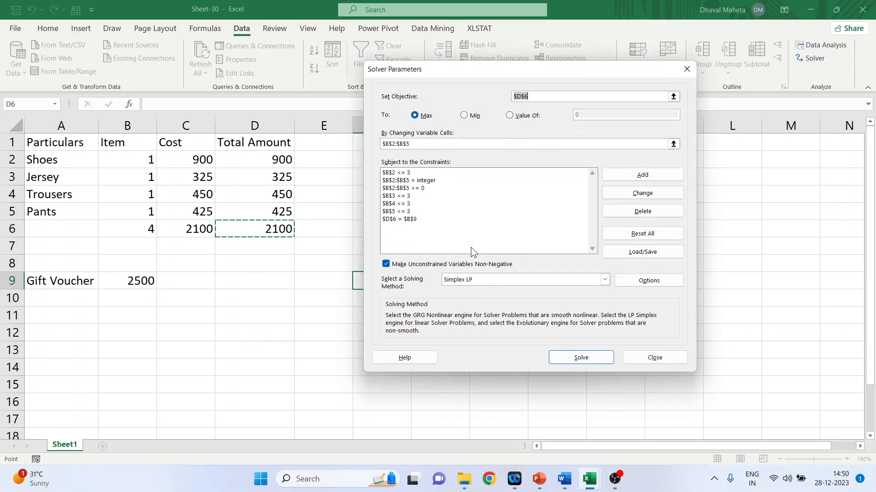
Solve the model, keeping the solution with an Answer report, and review that report before returning to Sheet1.
click(589, 358)
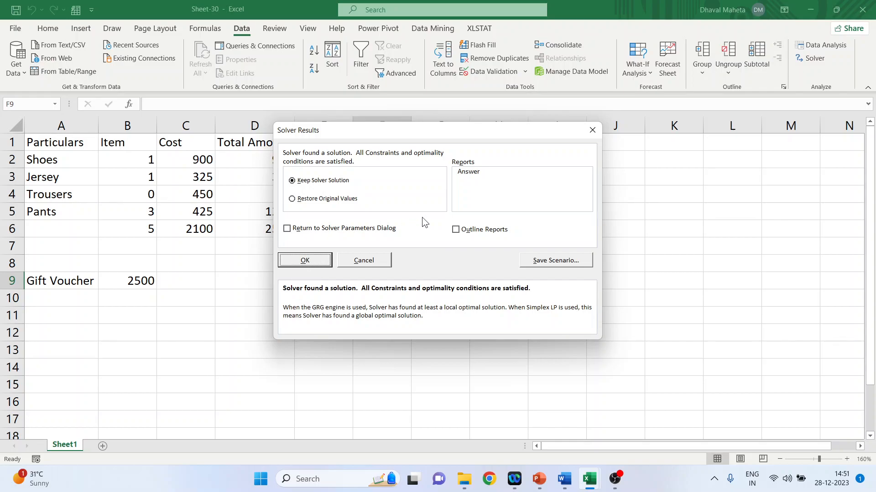
click(474, 173)
click(316, 262)
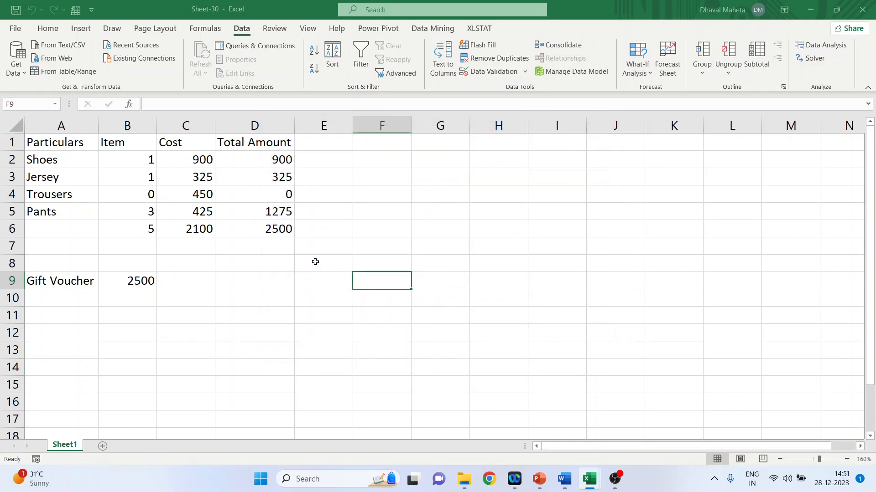
click(89, 447)
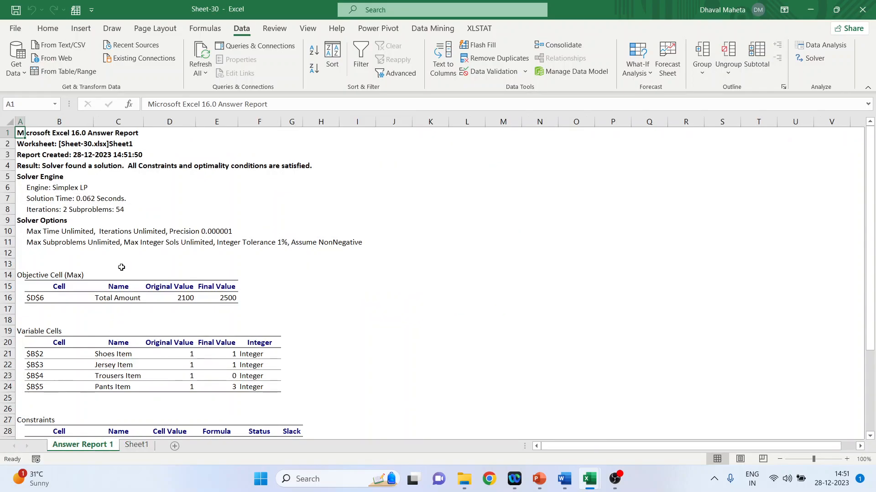
scroll(121, 266, down, 2)
scroll(89, 300, down, 2)
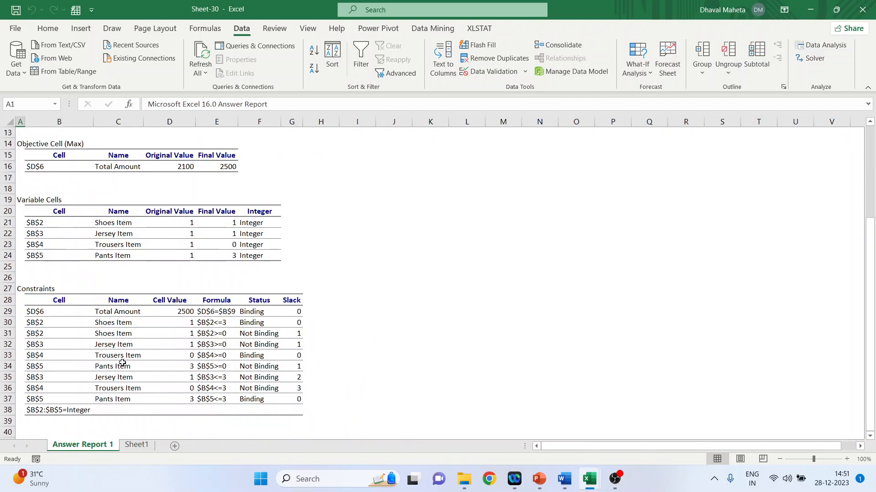
click(142, 447)
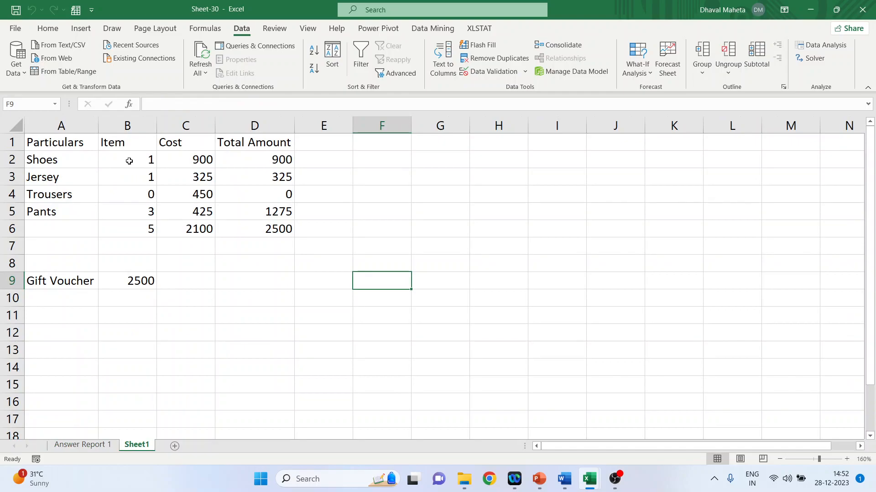
Switch to the Youtube templates presentation in PowerPoint and show its Thank you slide as a slide show.
mouse_move(539, 480)
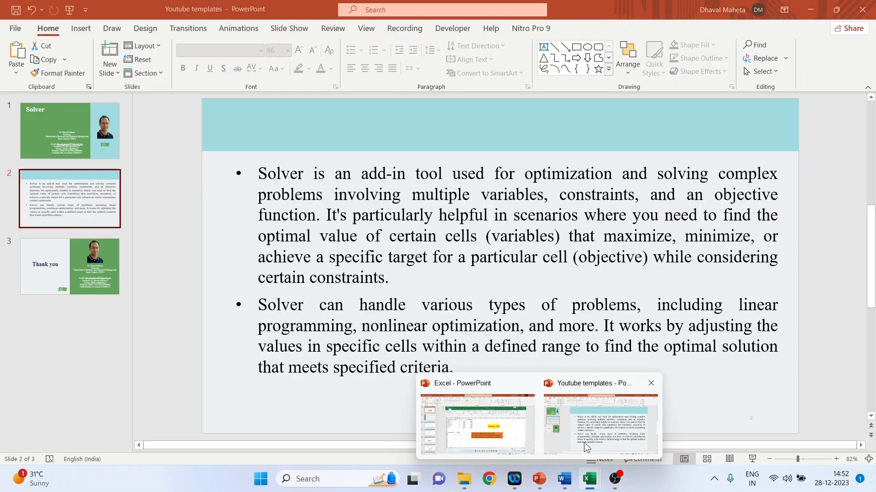
click(583, 443)
click(100, 270)
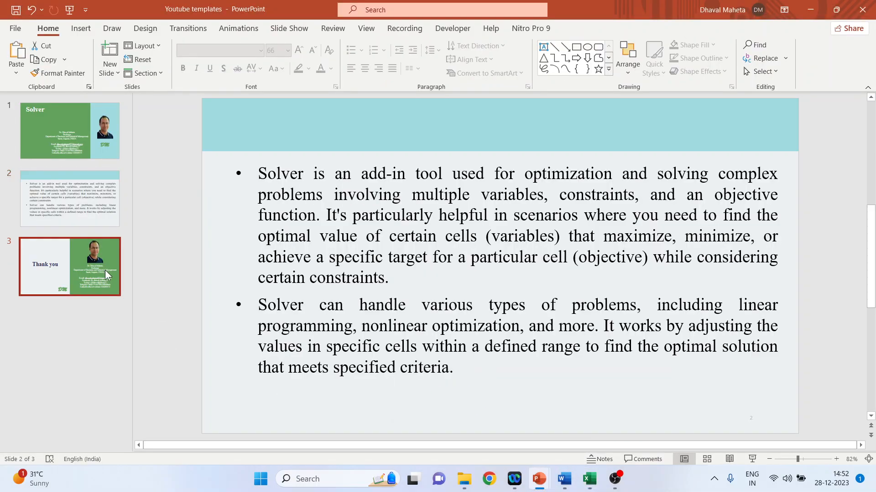
click(752, 459)
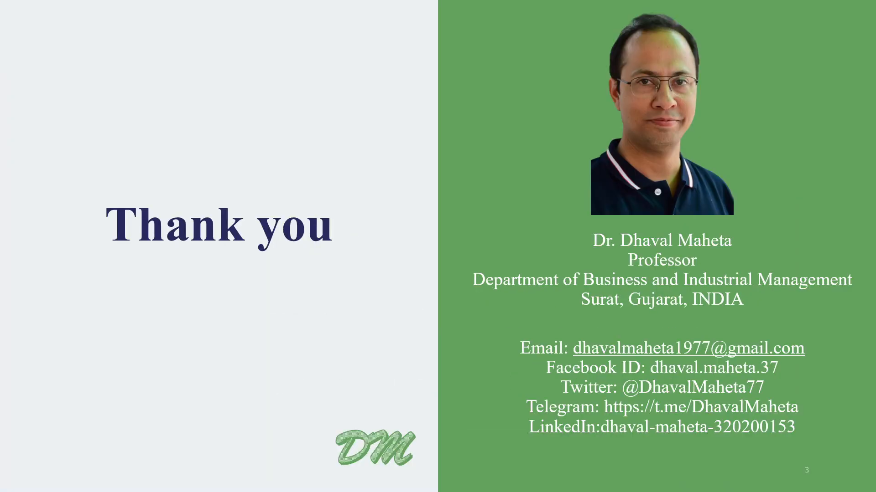